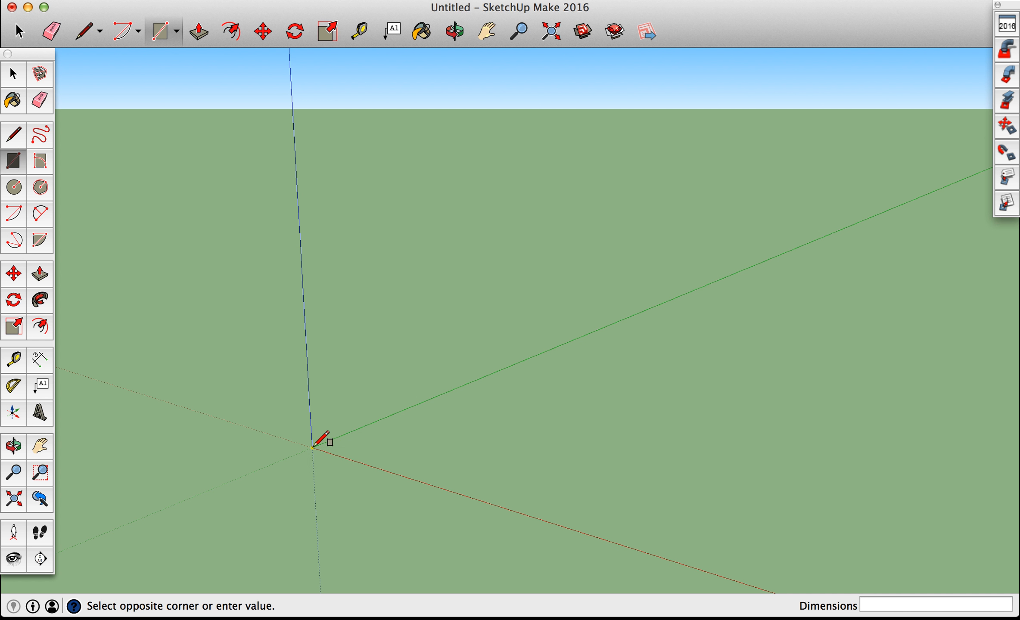
Draw a 3" by 3" square on the ground from the origin.
text(3,3)
key(Return)
scroll(375, 463, up, 5)
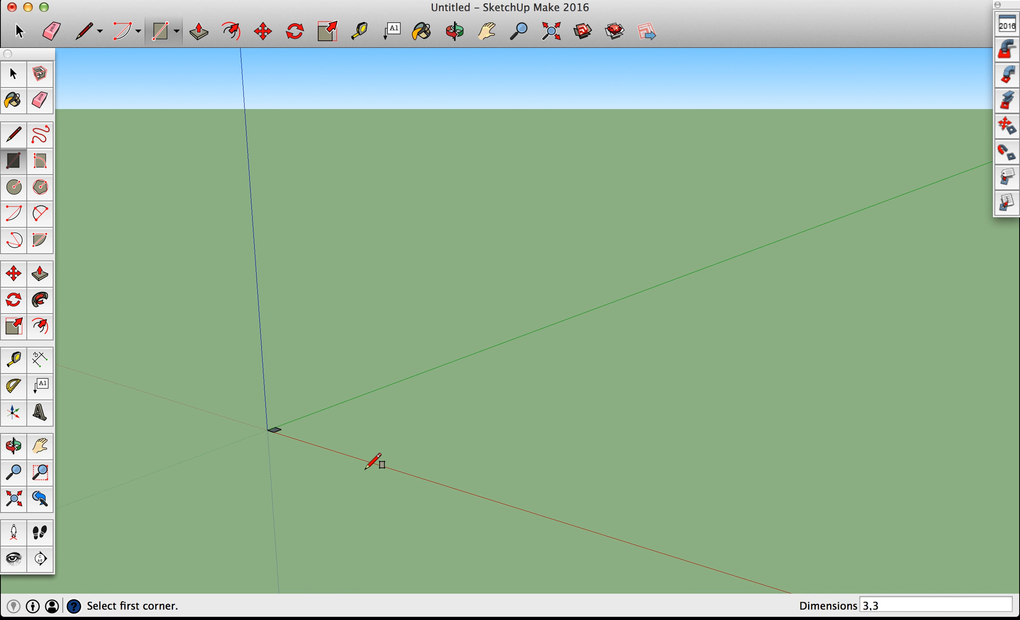
Extrude the square upward 10" with Push/Pull to form a tall block.
scroll(365, 468, up, 2)
click(487, 31)
drag(393, 218, 651, 289)
scroll(641, 298, up, 3)
drag(508, 417, 720, 323)
scroll(465, 154, up, 3)
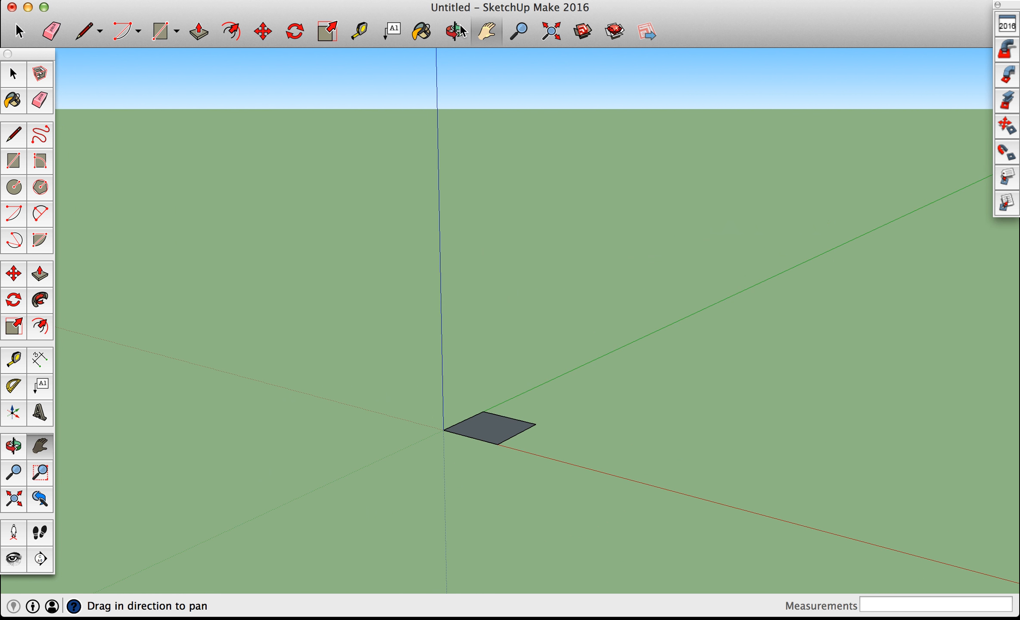
drag(491, 179, 461, 220)
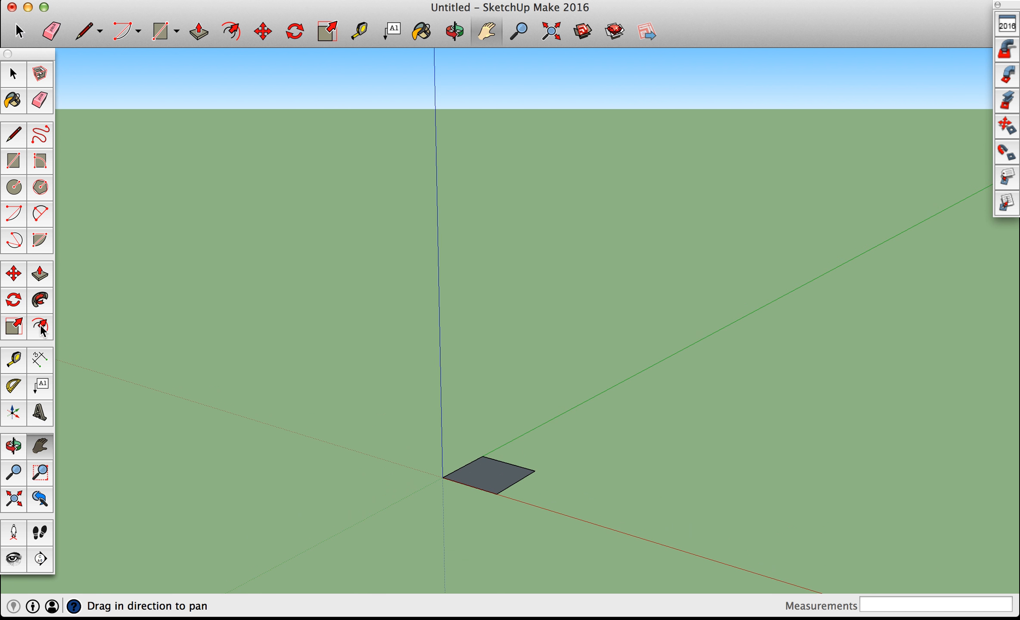
click(198, 33)
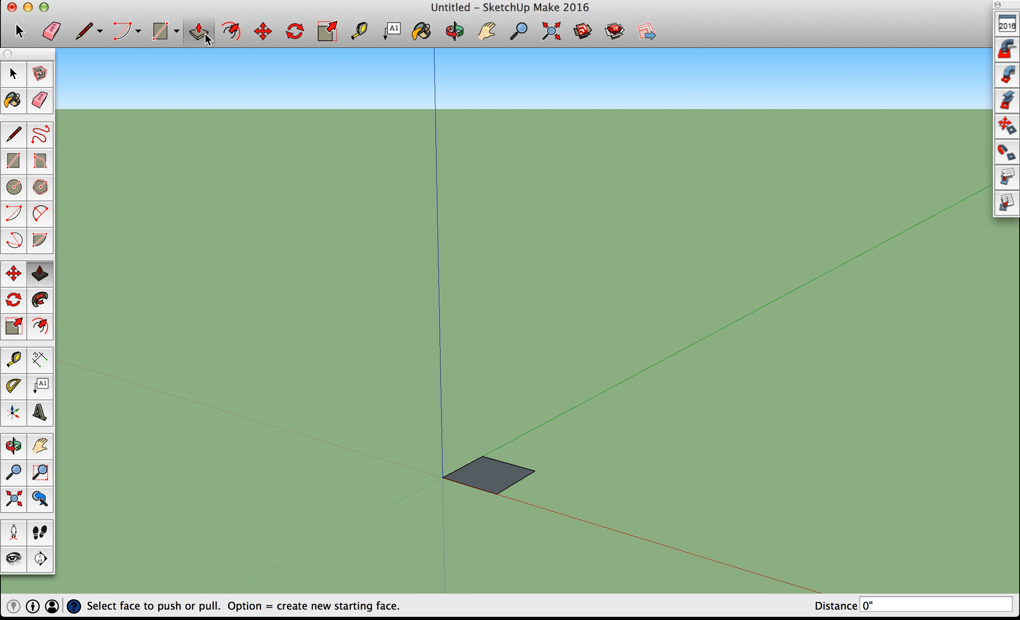
click(490, 477)
text(10)
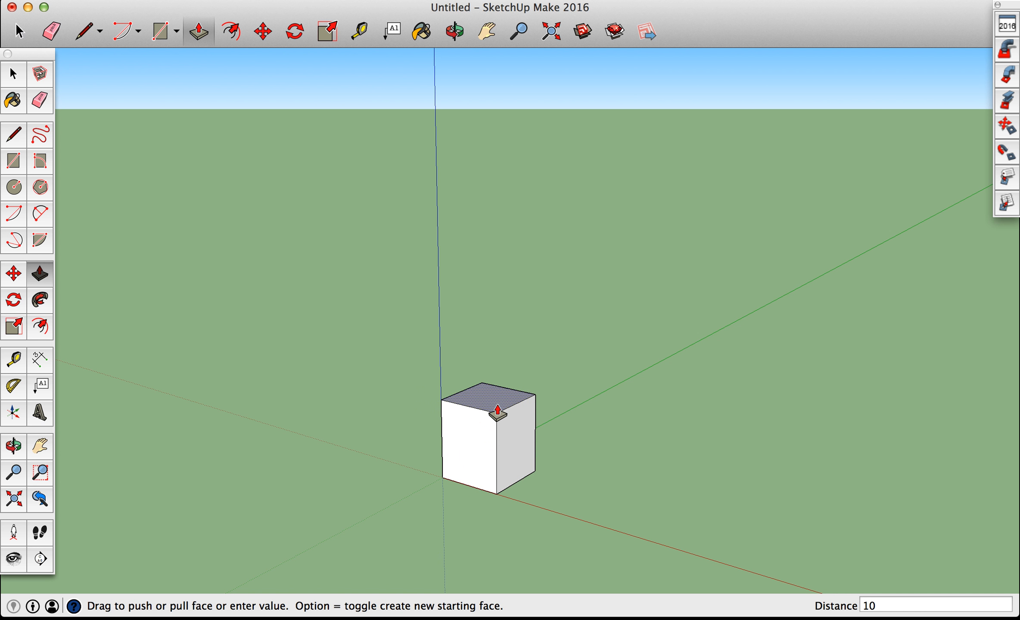
key(Return)
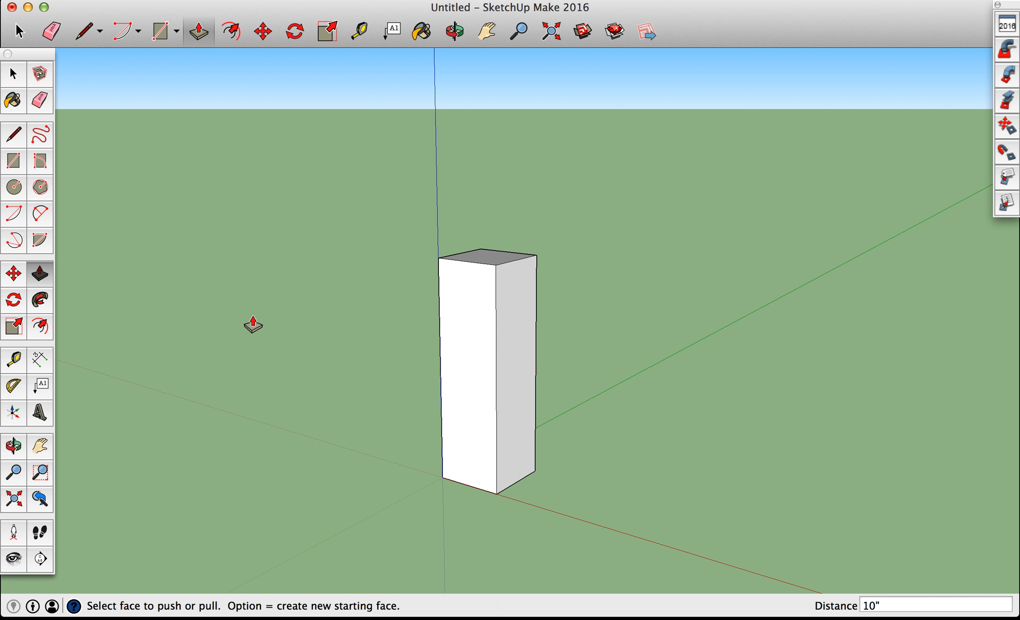
Place a horizontal guide on the block's side face parallel to the green axis, 4" above its bottom edge.
scroll(455, 381, up, 2)
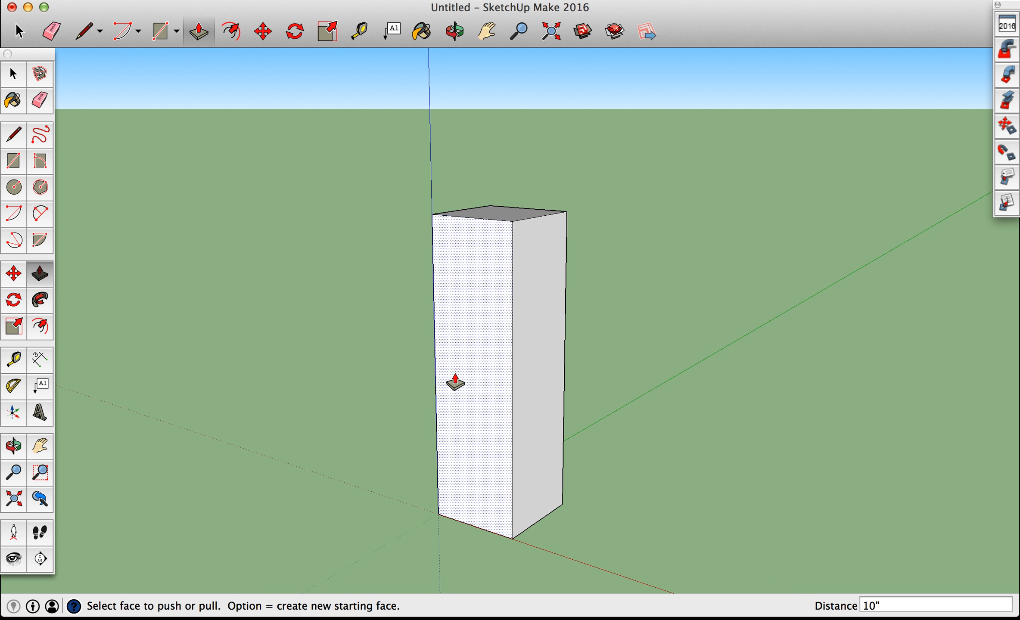
click(487, 32)
drag(529, 257, 466, 254)
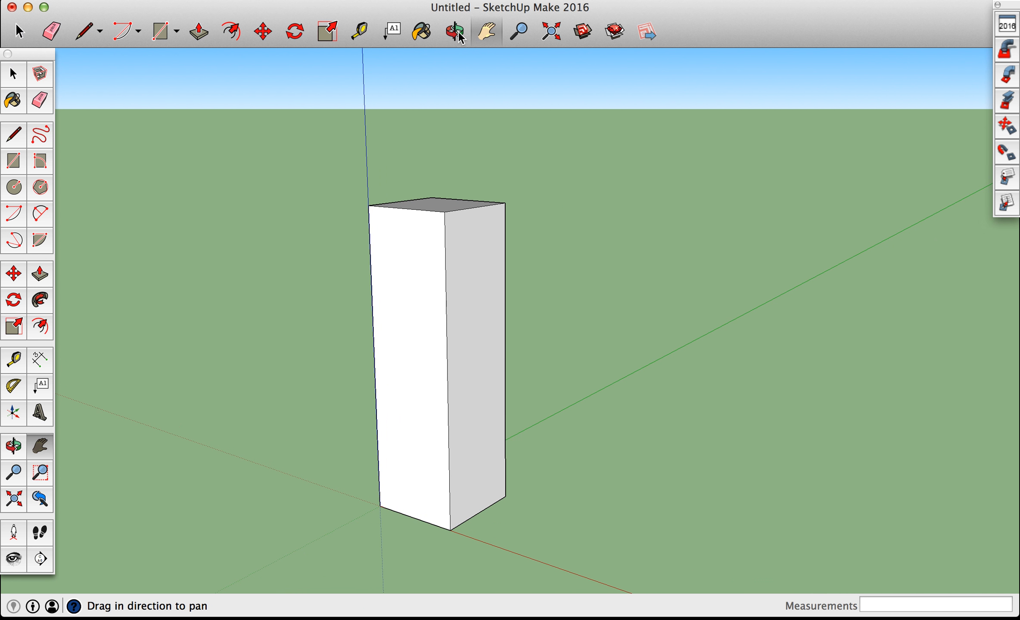
click(454, 31)
drag(527, 299, 413, 301)
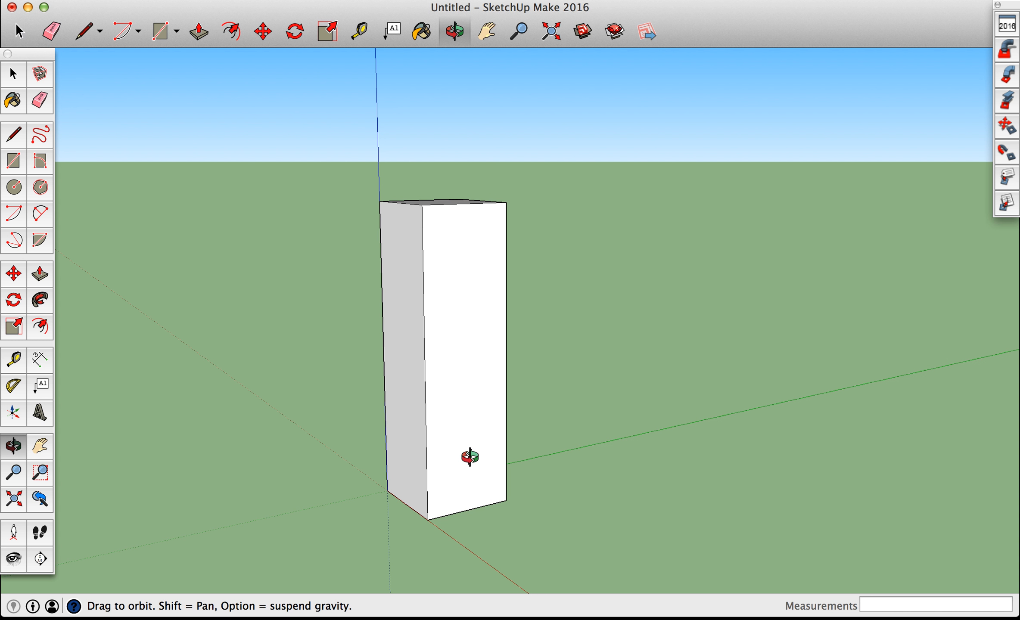
click(365, 38)
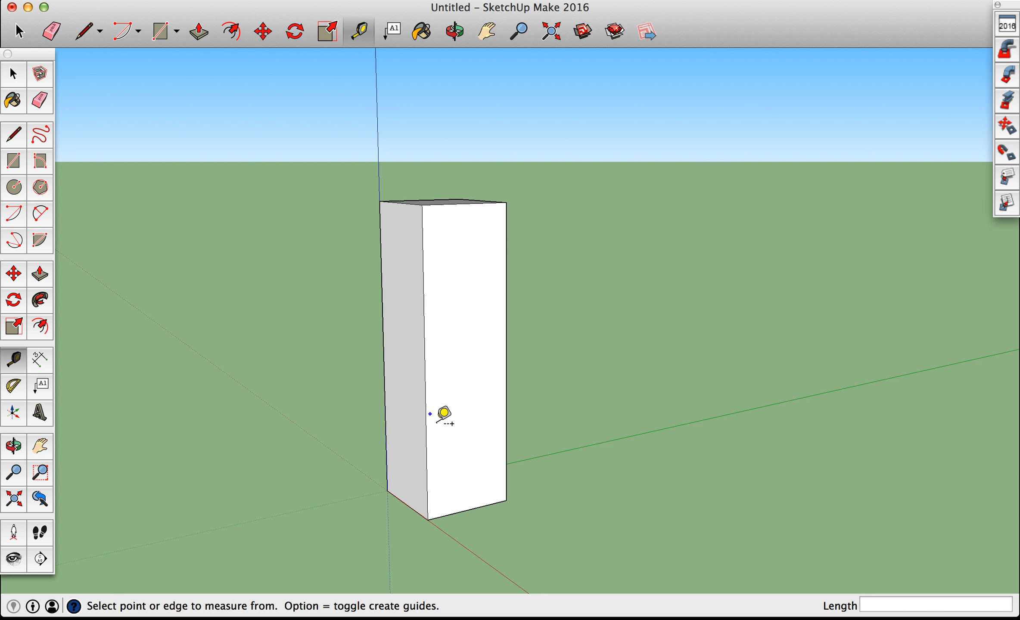
click(468, 510)
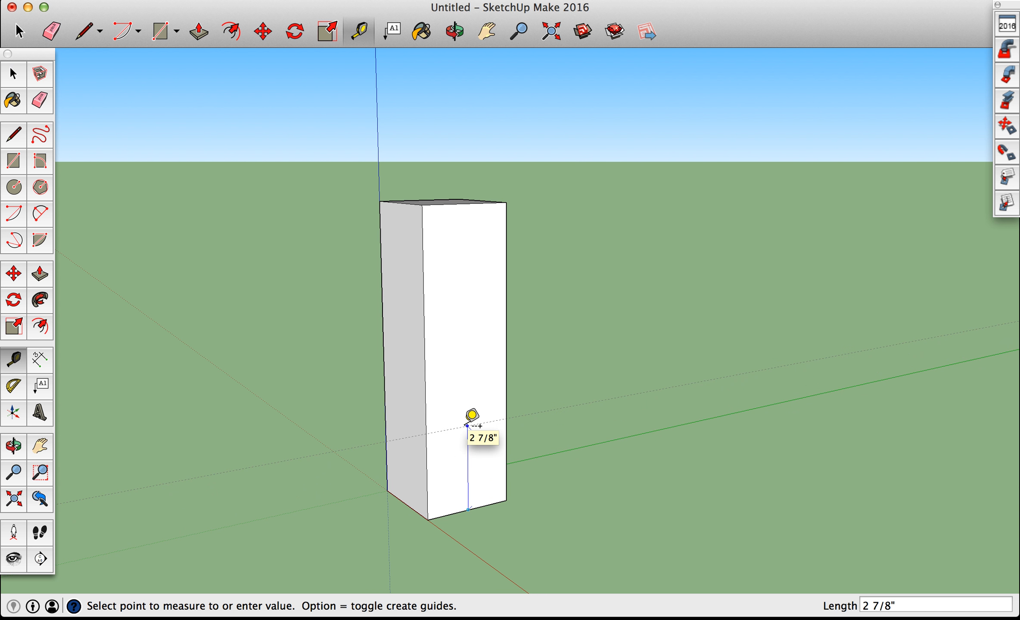
text(4)
key(Return)
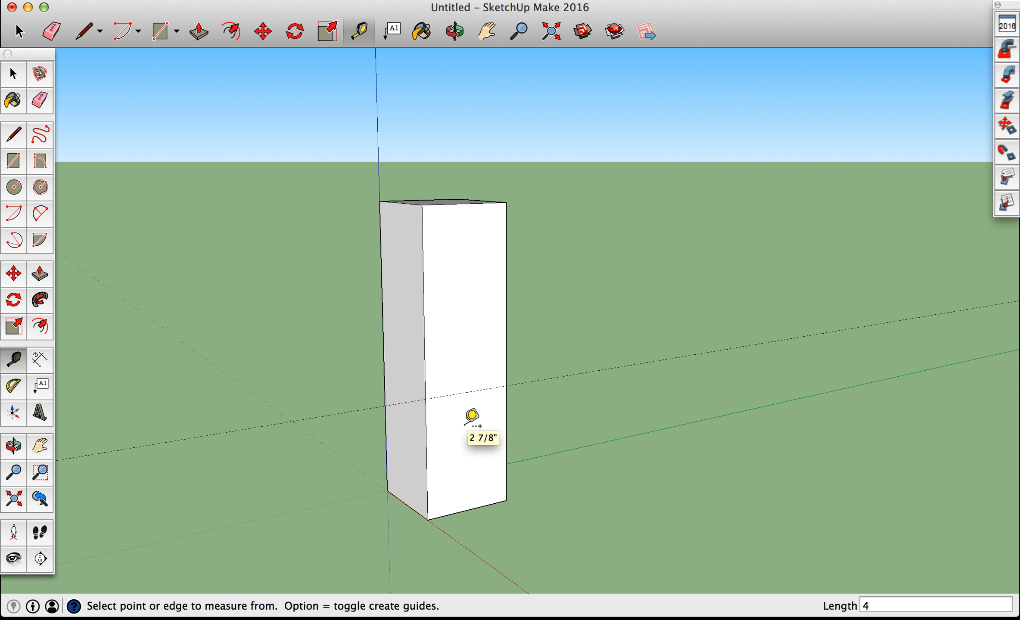
Place two vertical guides on the same side face, each 1" in from one of its vertical edges.
click(425, 373)
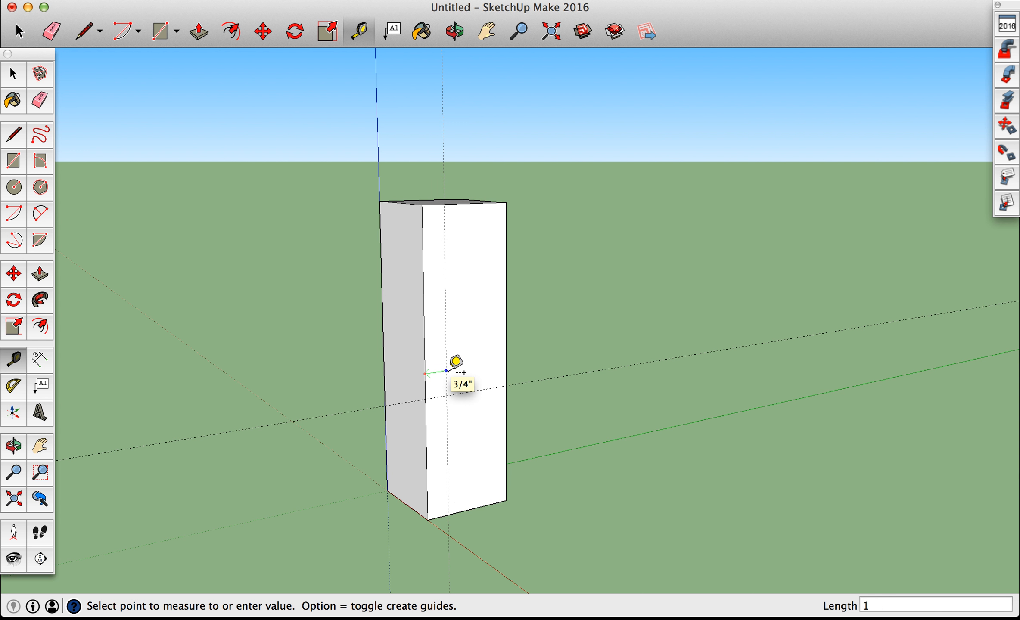
text(1)
key(Return)
click(506, 362)
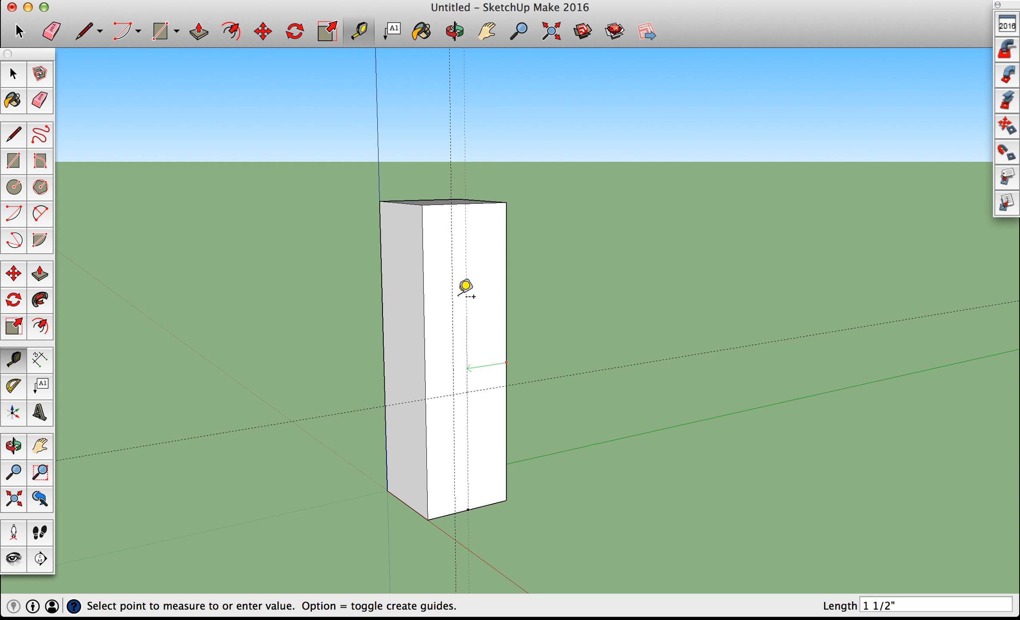
text(1)
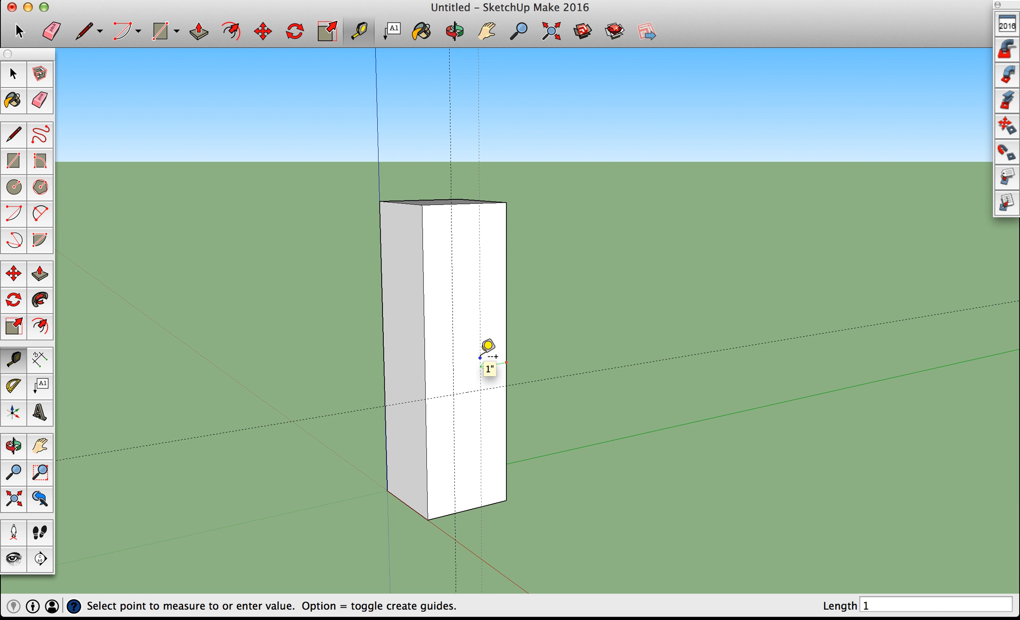
key(Return)
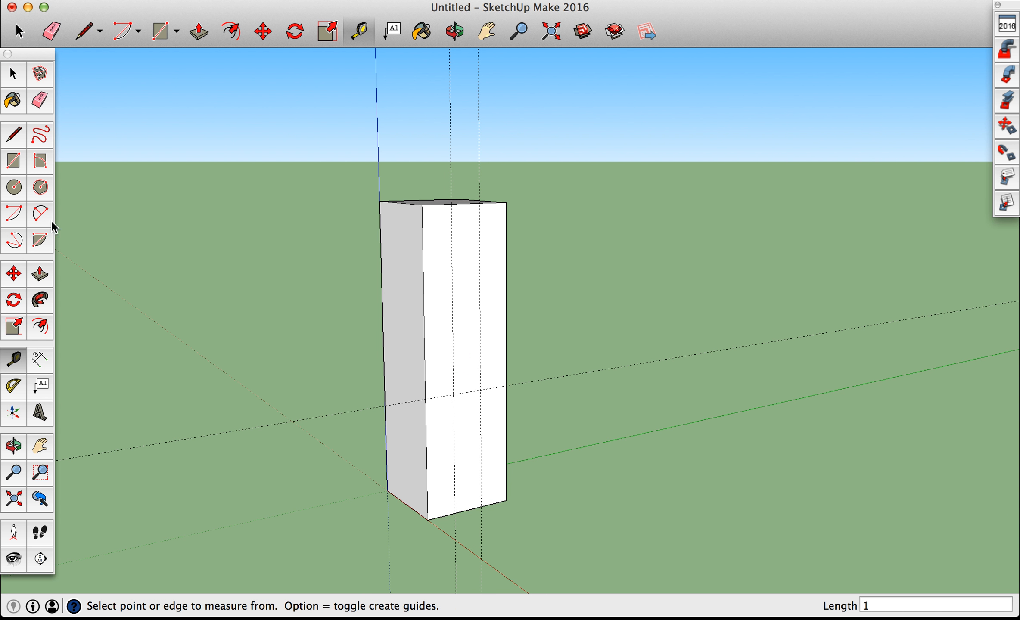
Draw a 1" wide upright rectangle with lines between the vertical guides, rising from the horizontal guide.
click(12, 137)
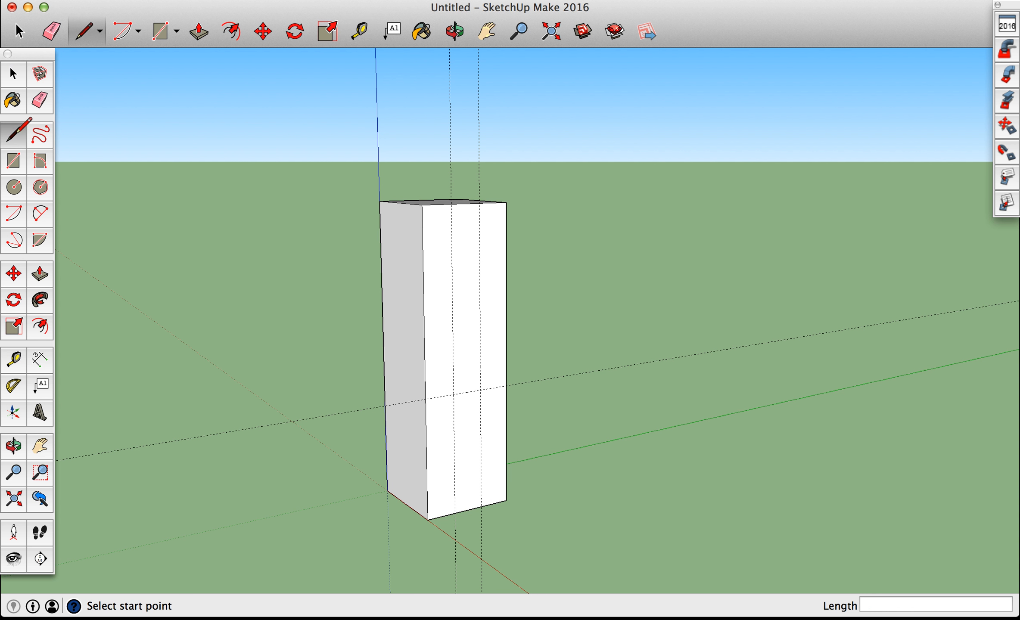
click(452, 394)
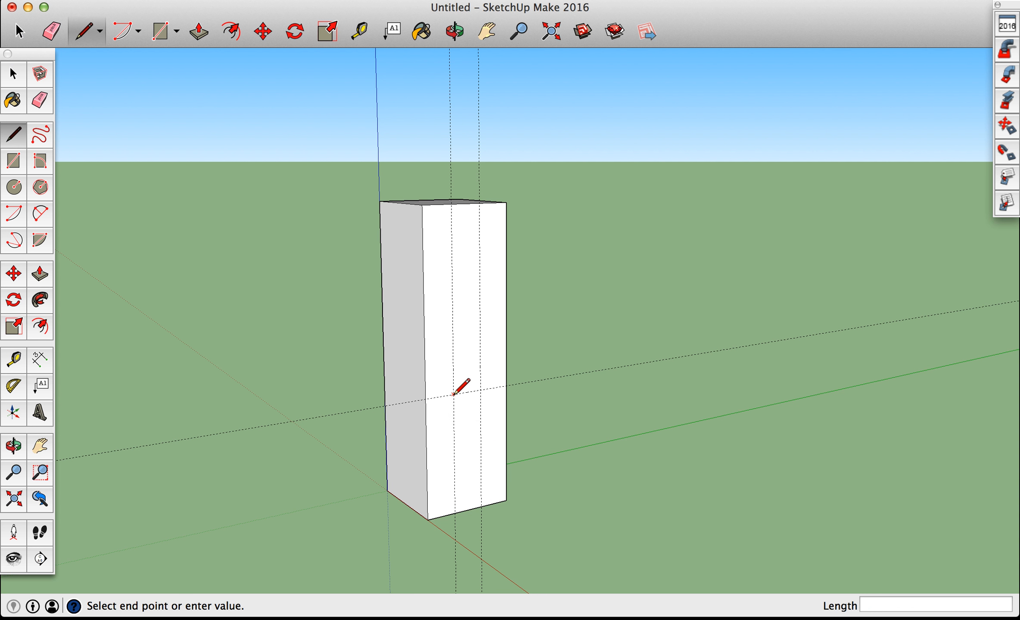
click(452, 332)
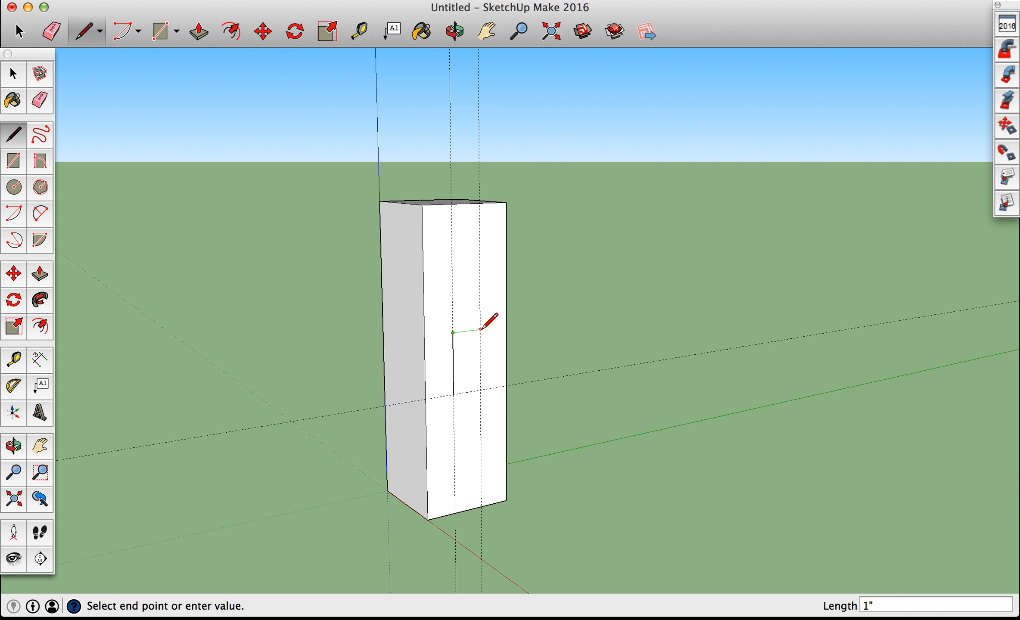
click(479, 330)
click(480, 391)
click(453, 394)
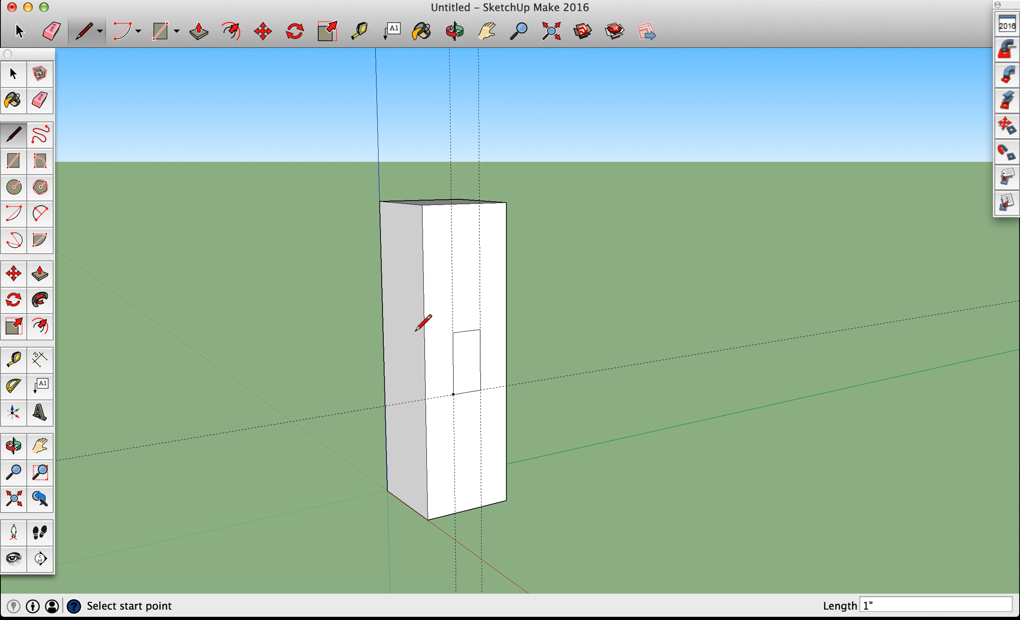
Push the small rectangle 1.5" into the block to form a recess.
click(197, 31)
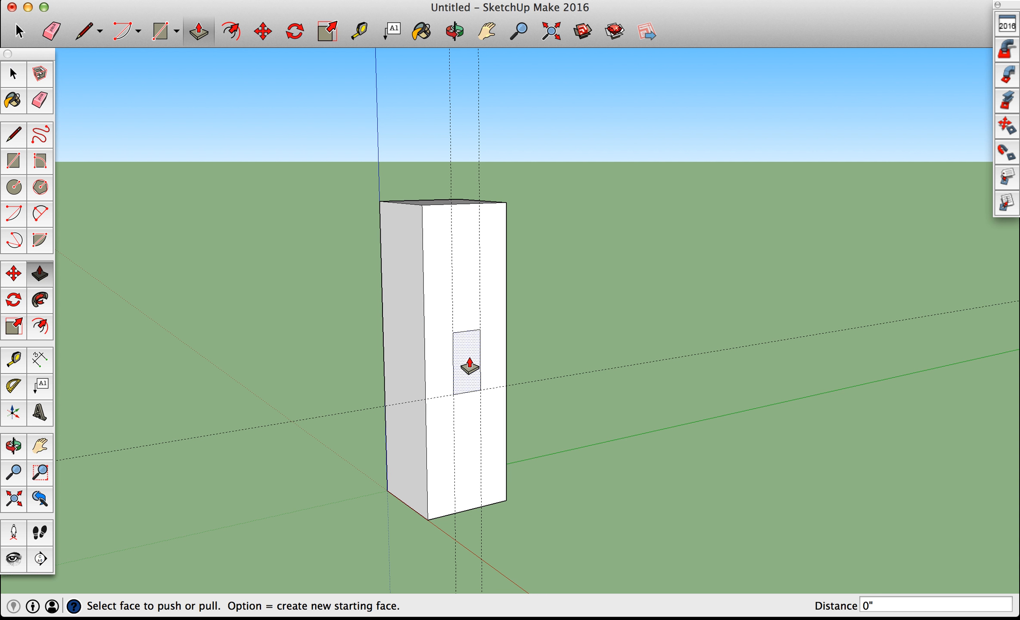
drag(469, 368, 458, 358)
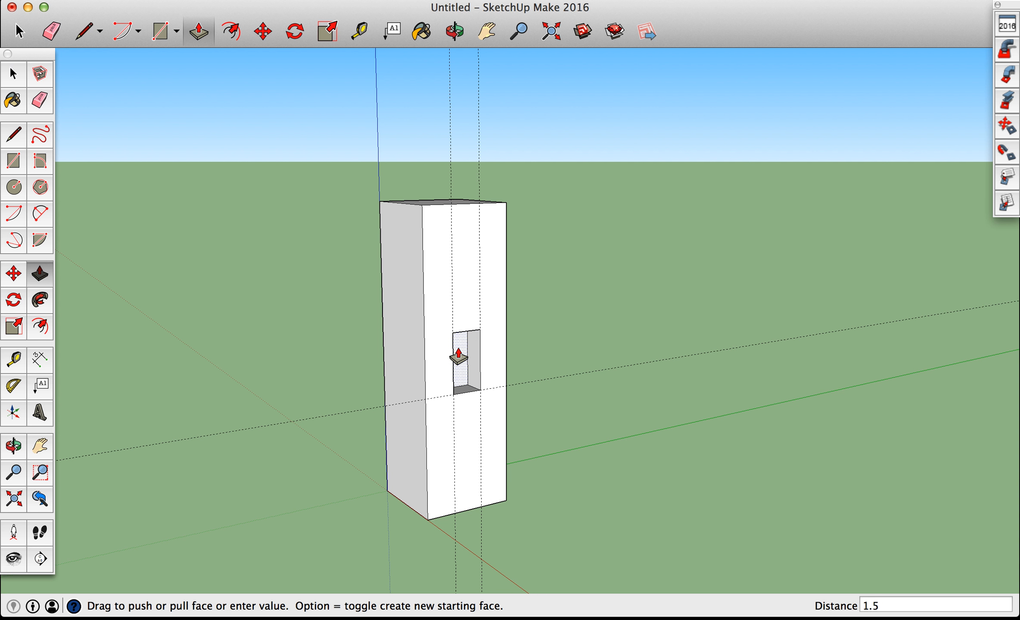
key(Return)
Place two guides on the block's top face, each 1" in from one of the edges parallel to the red axis.
click(433, 34)
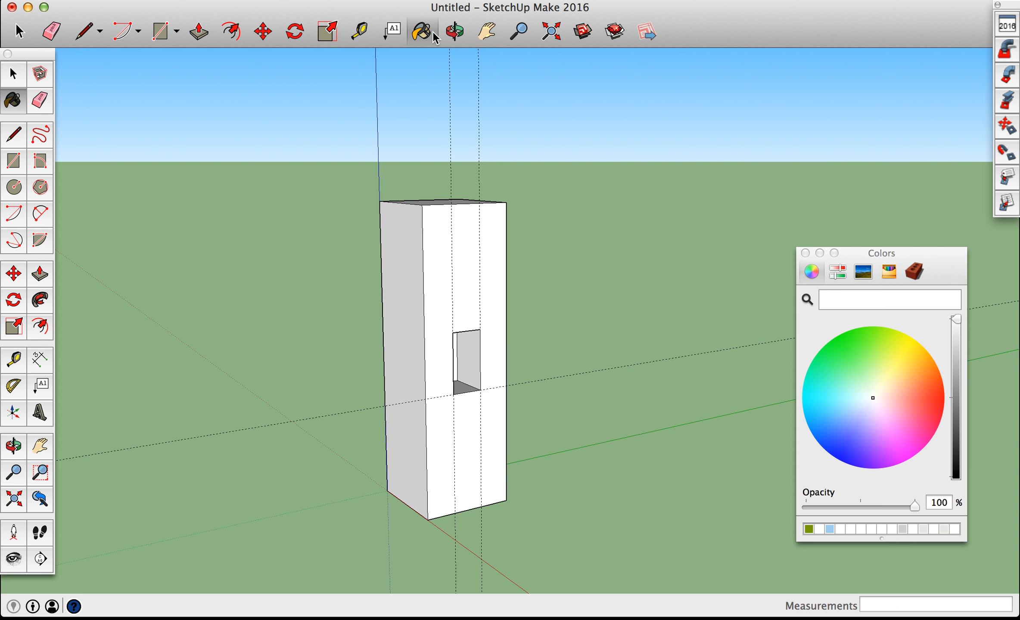
click(455, 31)
drag(431, 302, 550, 528)
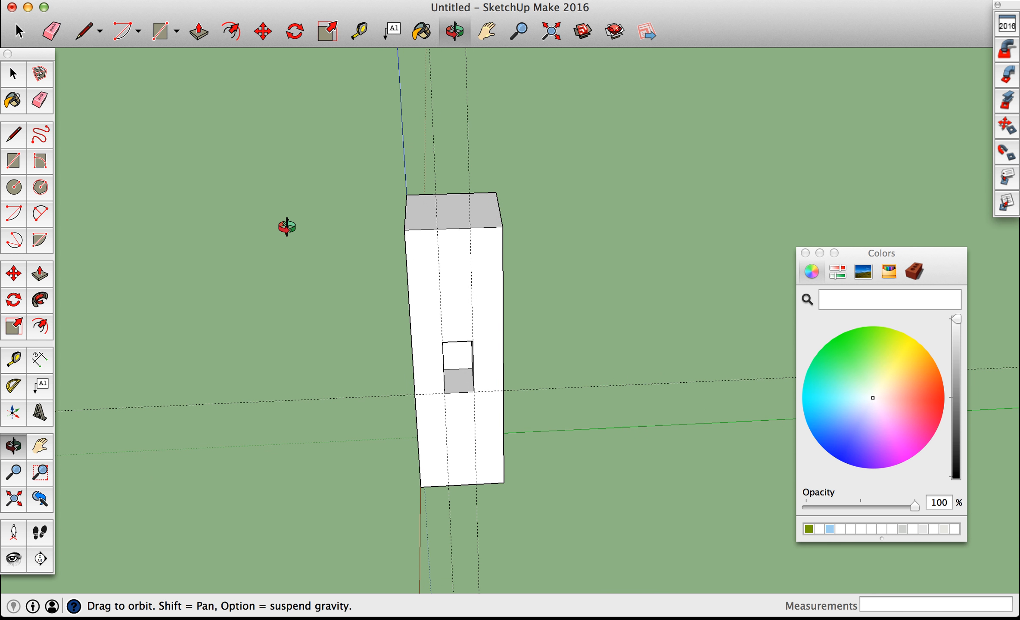
drag(423, 223, 565, 466)
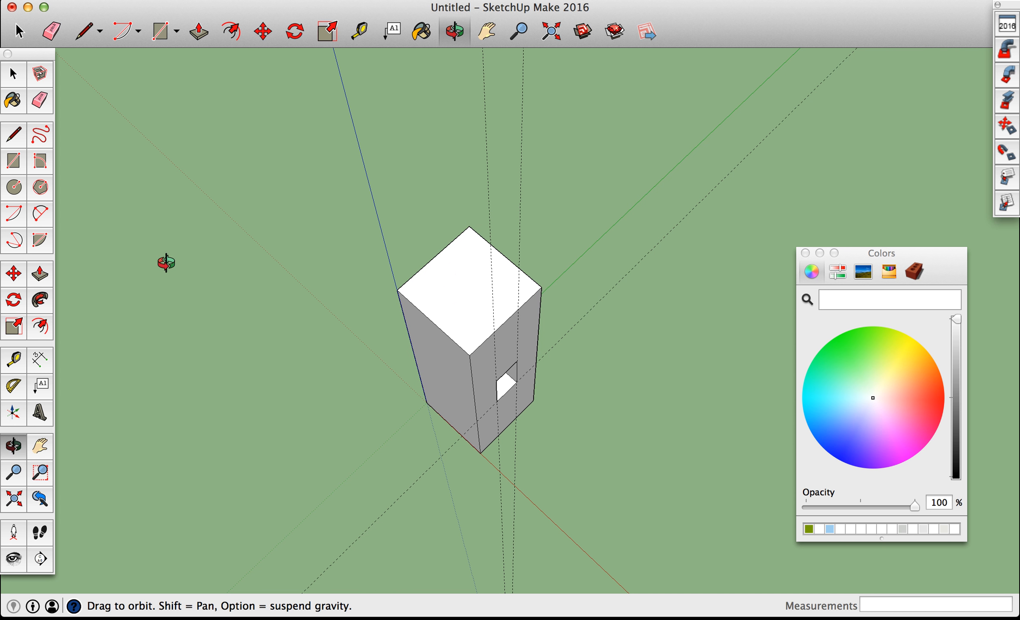
click(357, 32)
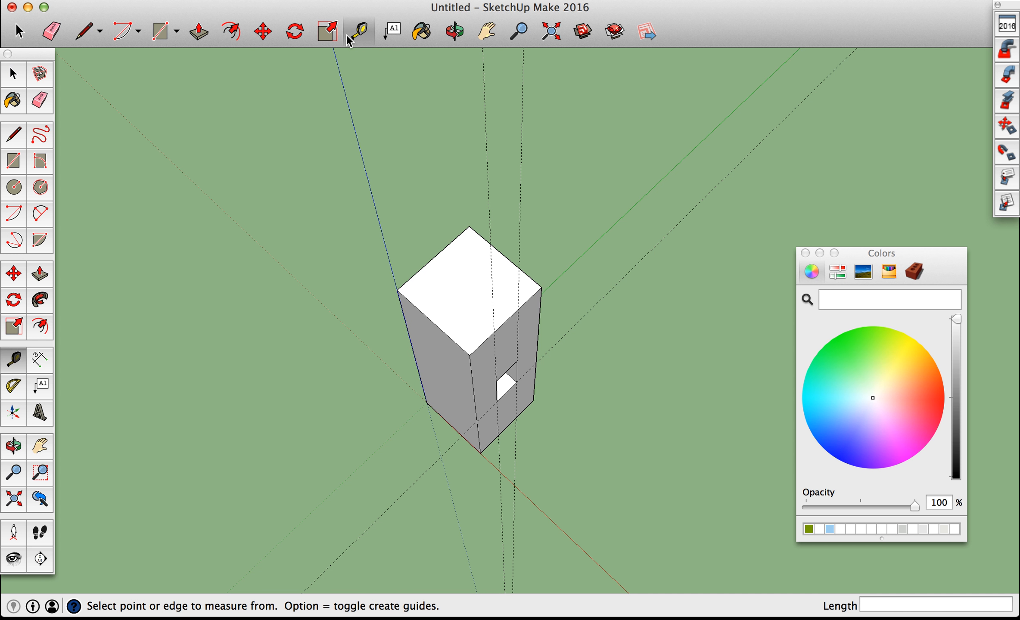
click(424, 313)
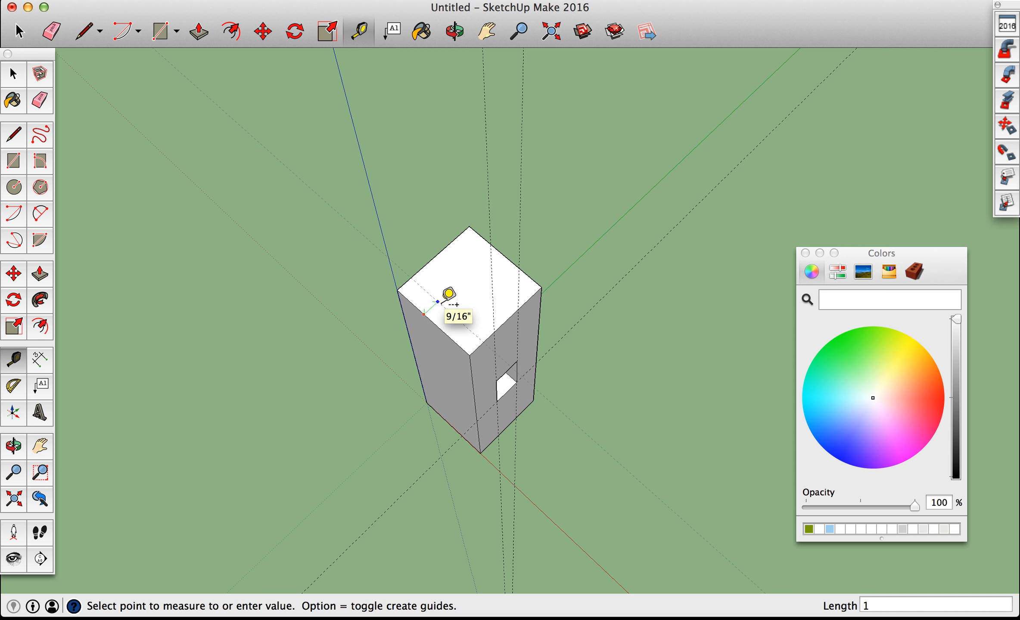
click(439, 302)
click(504, 256)
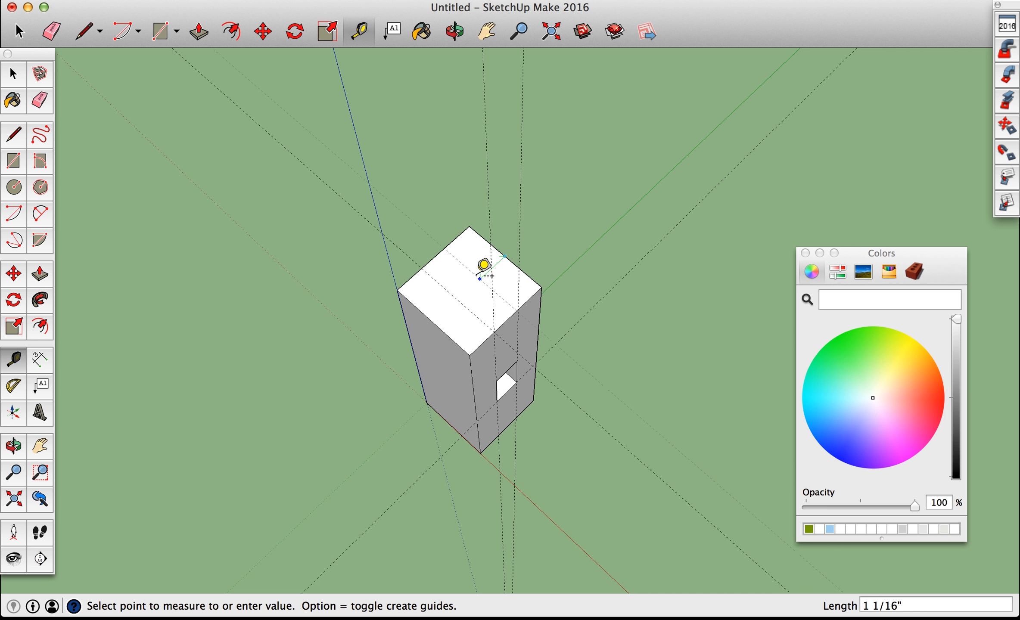
text(1)
key(Return)
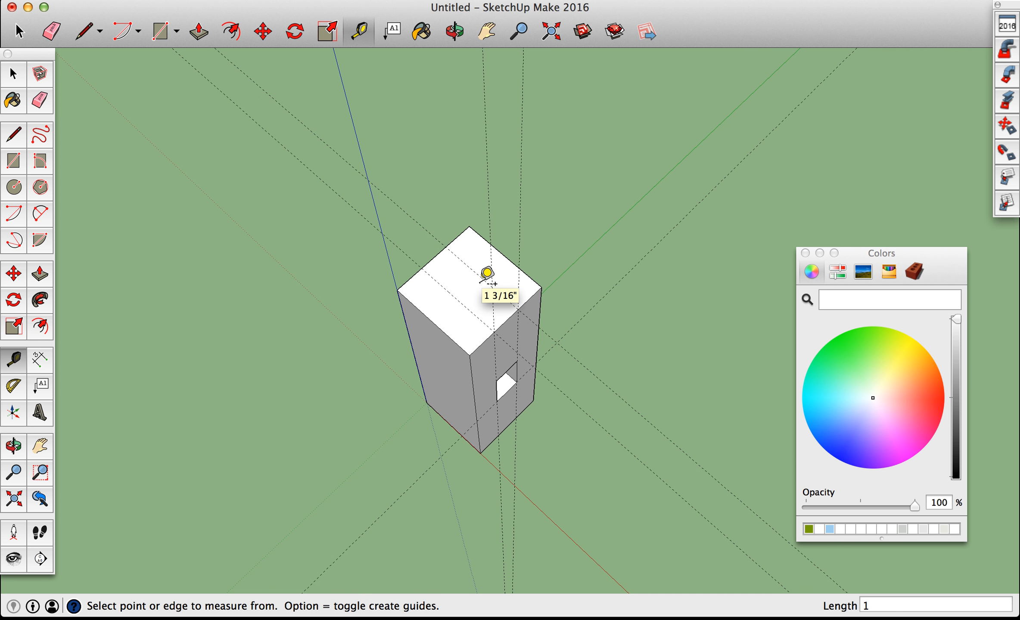
Place two guides on the top face, 0.5" in from the edge above the recess and from the edge opposite it.
click(433, 257)
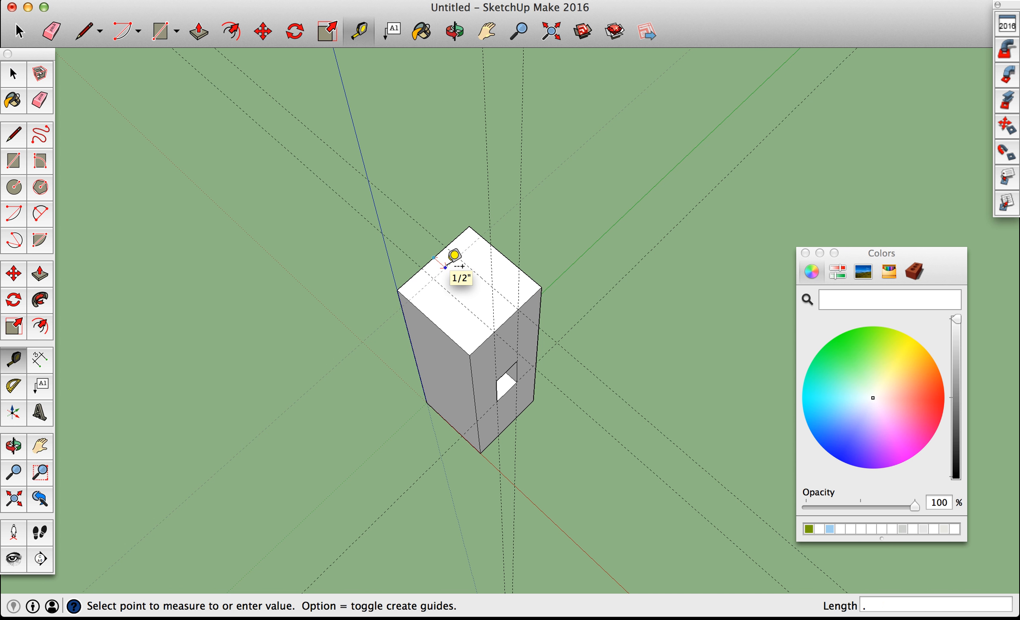
key(Return)
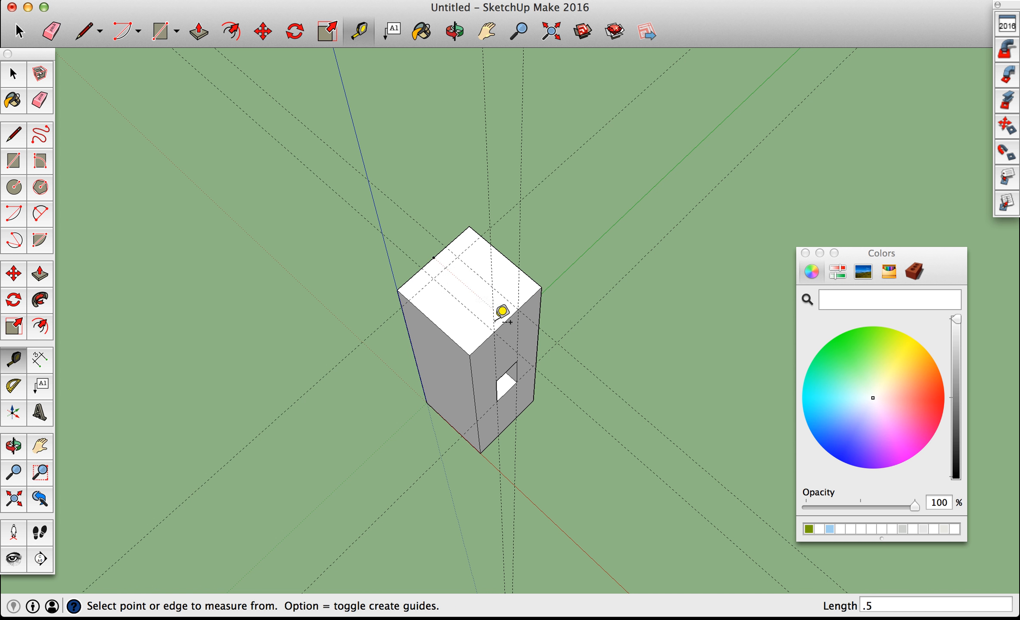
click(444, 267)
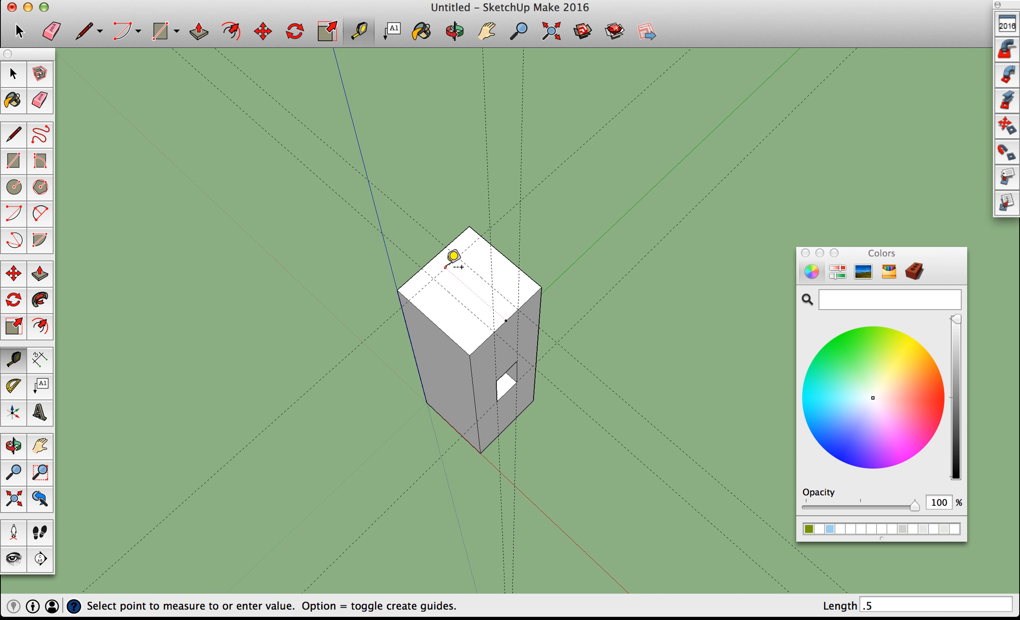
click(470, 288)
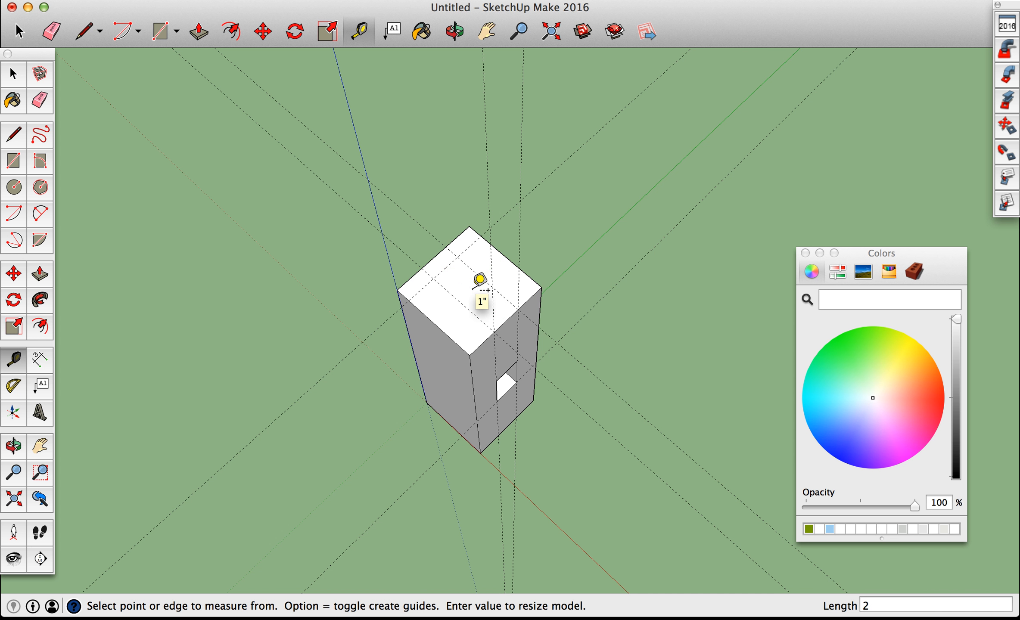
click(516, 307)
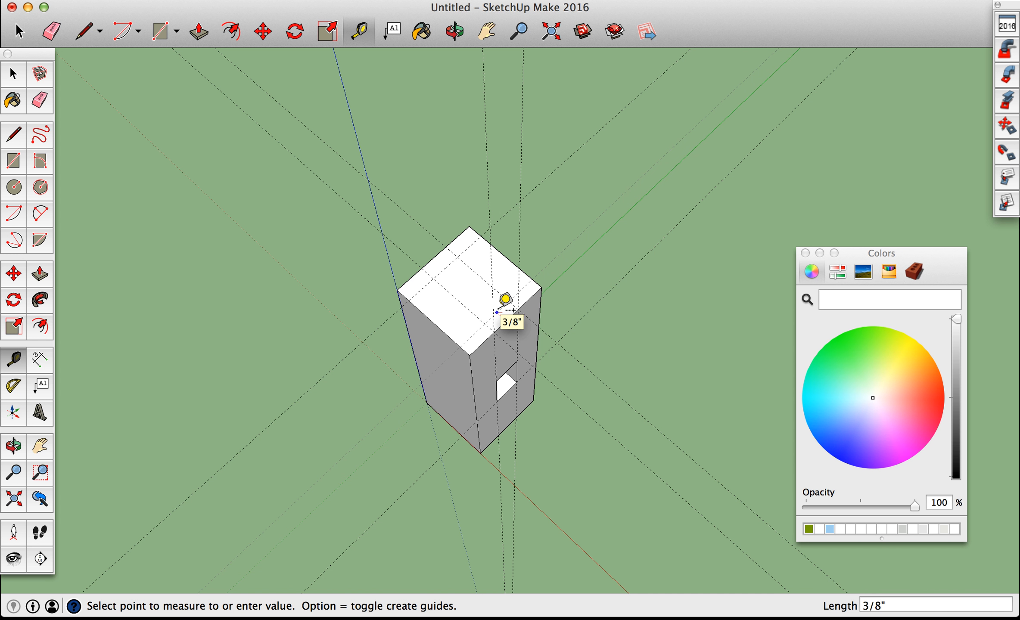
click(501, 309)
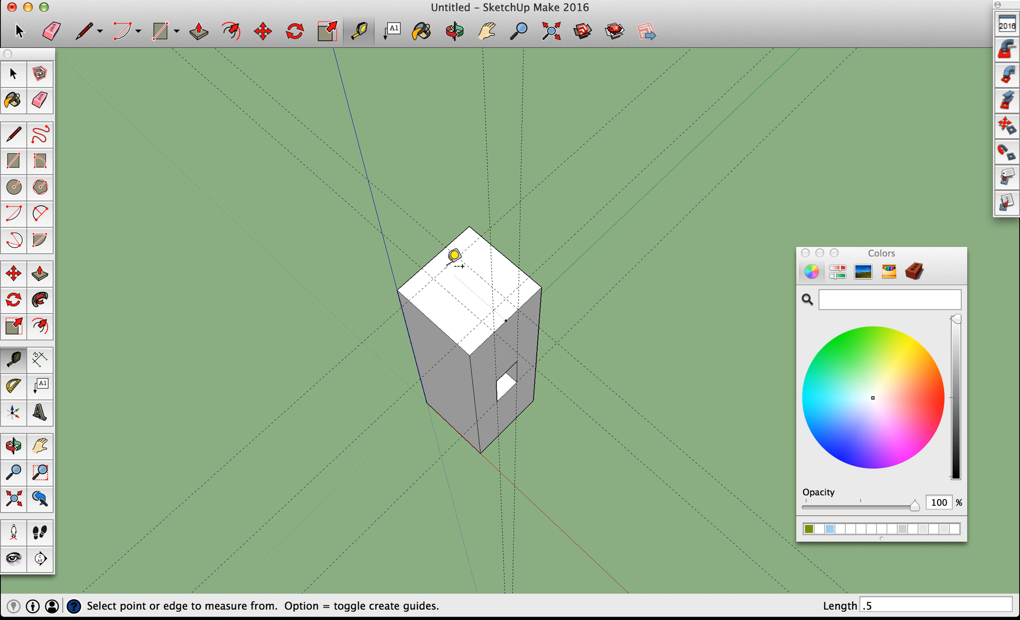
Try to push in the area between the guides on the block's top face with Push/Pull, and undo the change.
click(512, 305)
click(19, 31)
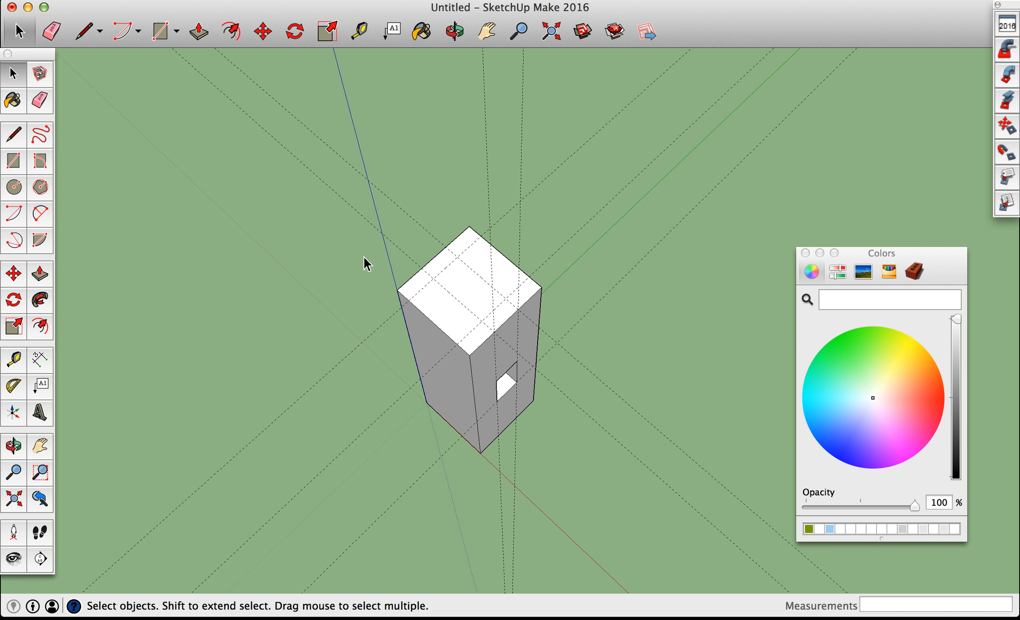
click(429, 274)
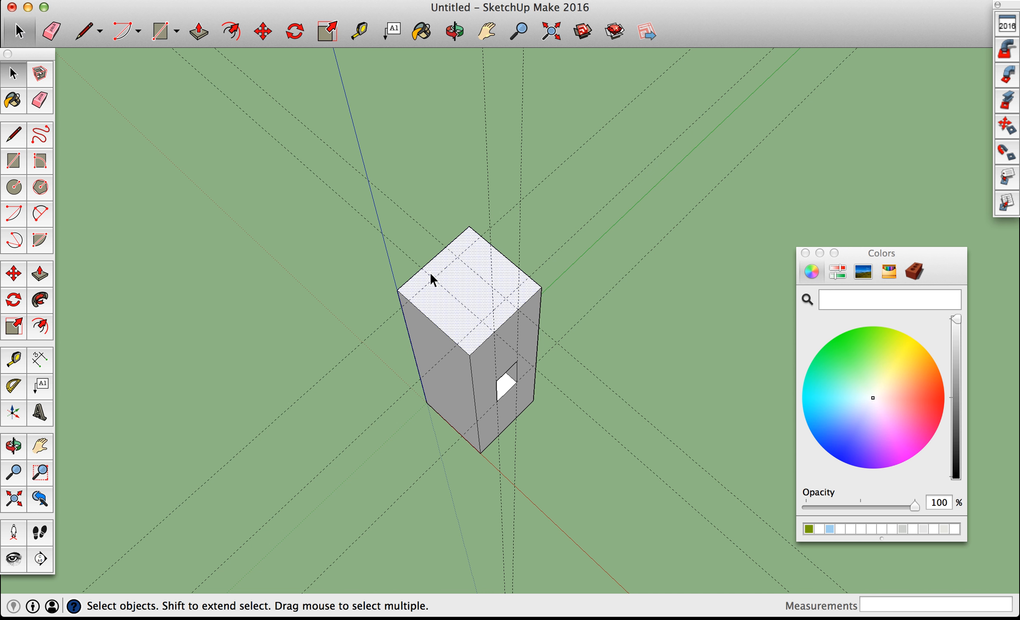
click(428, 273)
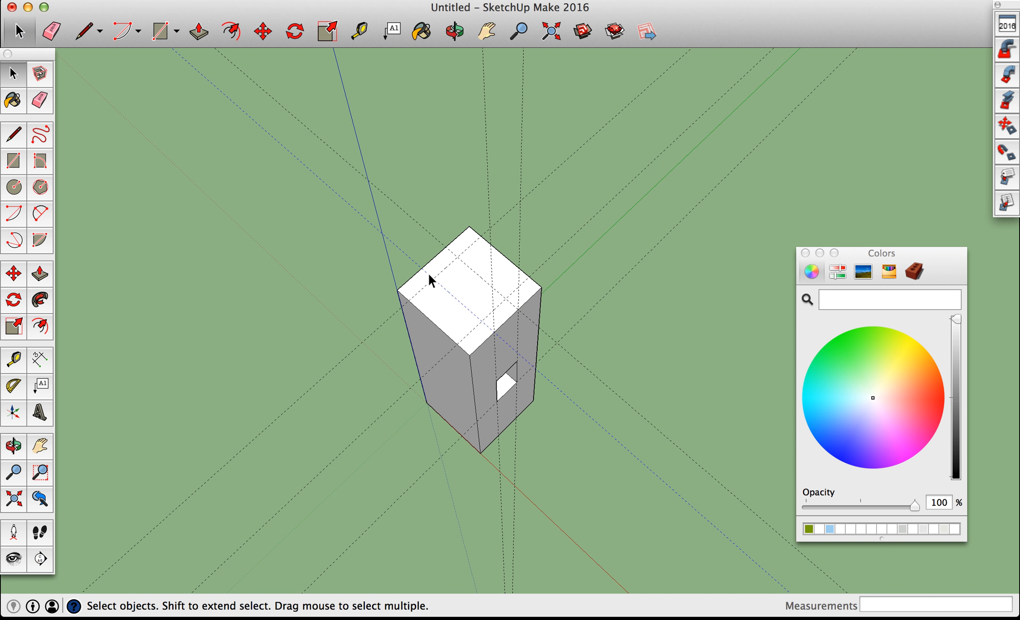
click(198, 31)
click(467, 297)
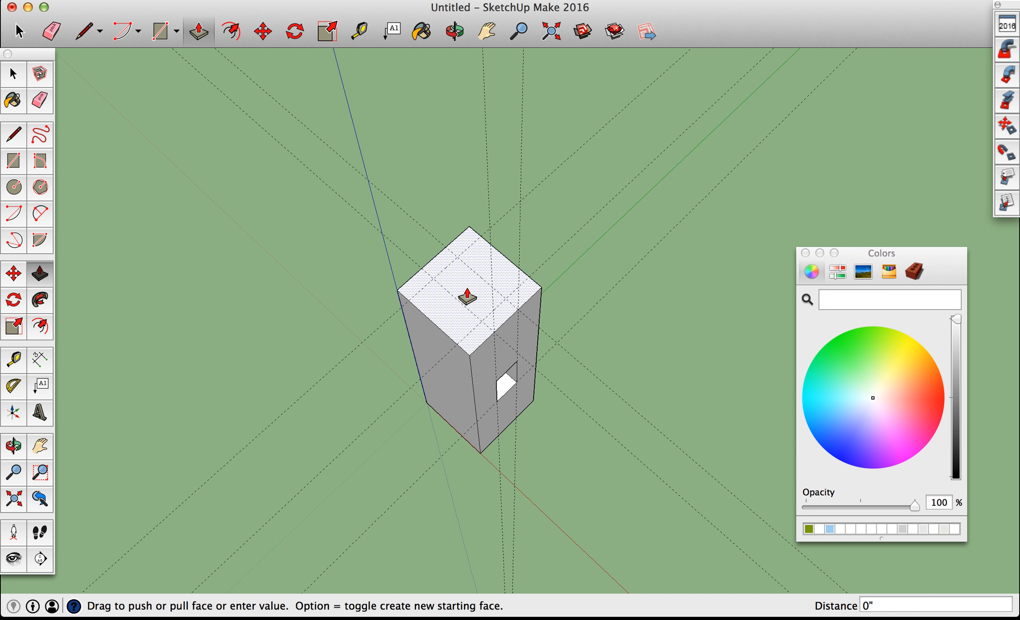
click(467, 300)
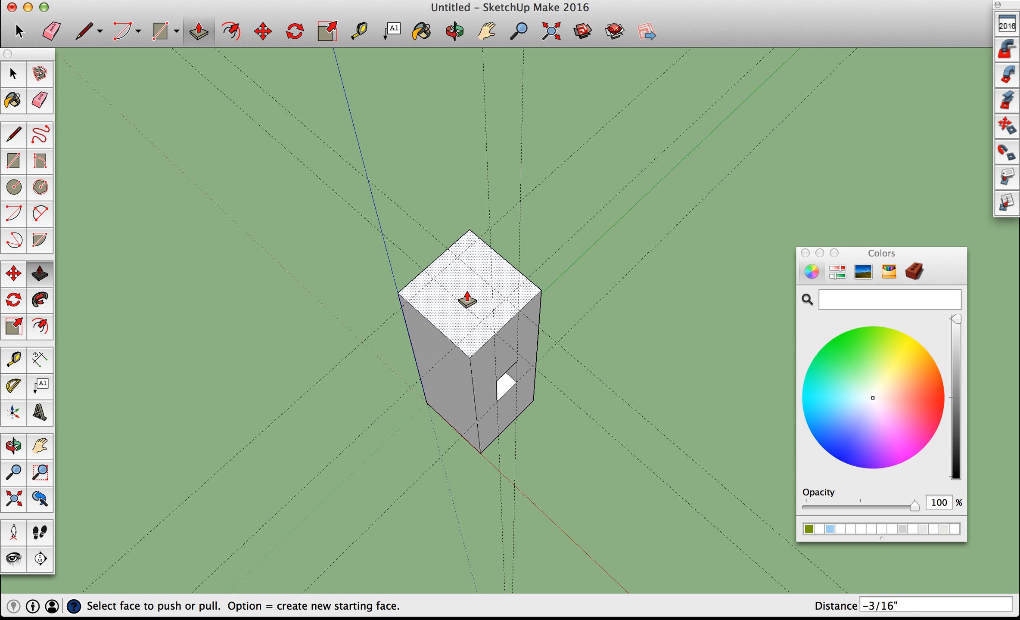
key(super+z)
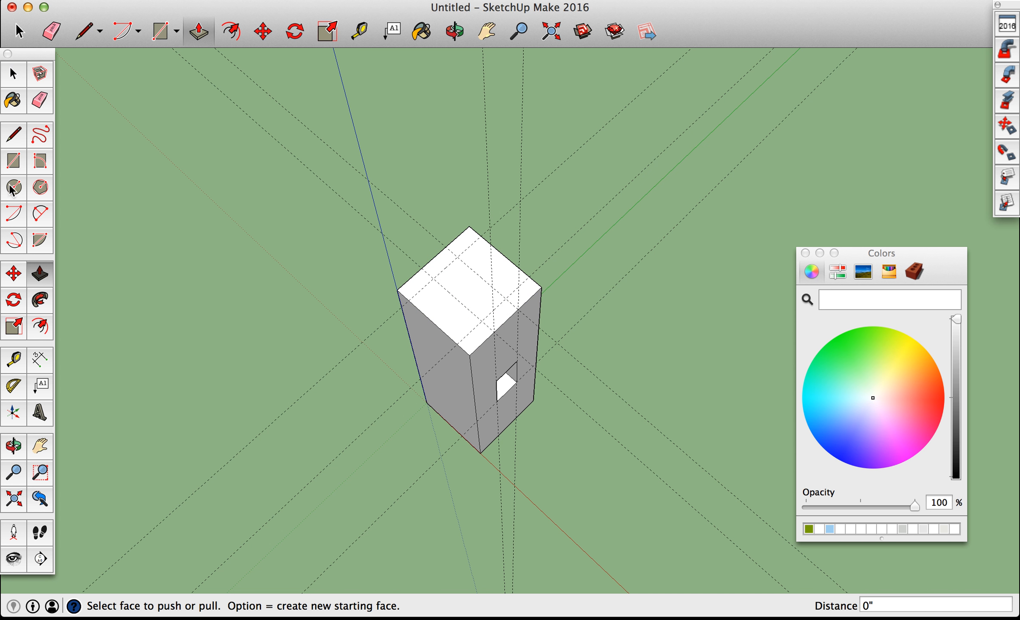
Draw a 2" by 1" rectangle with lines between the guide intersections on the block's top face.
click(14, 136)
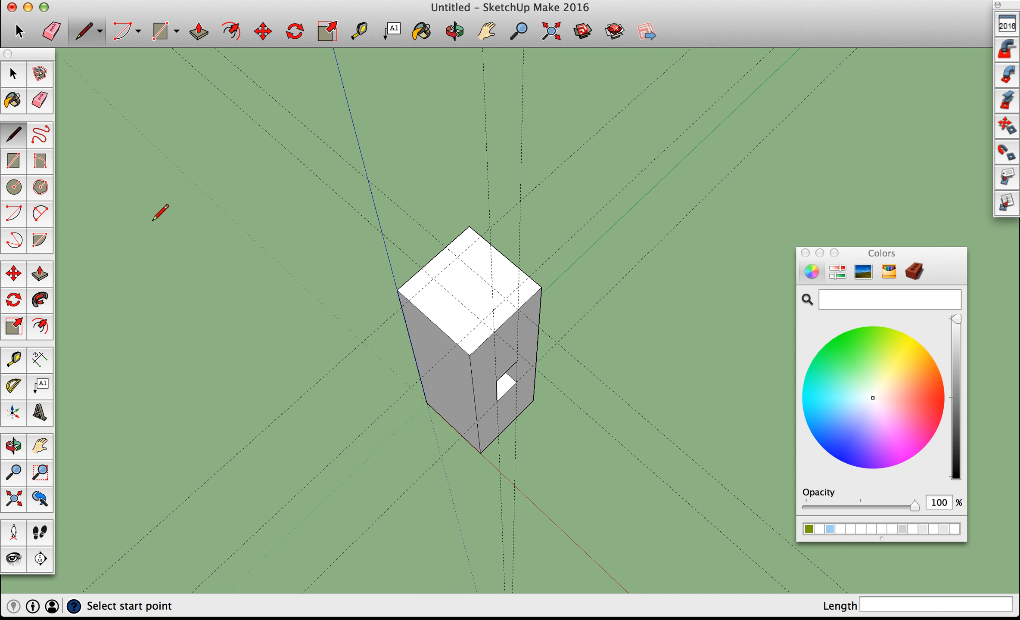
click(457, 257)
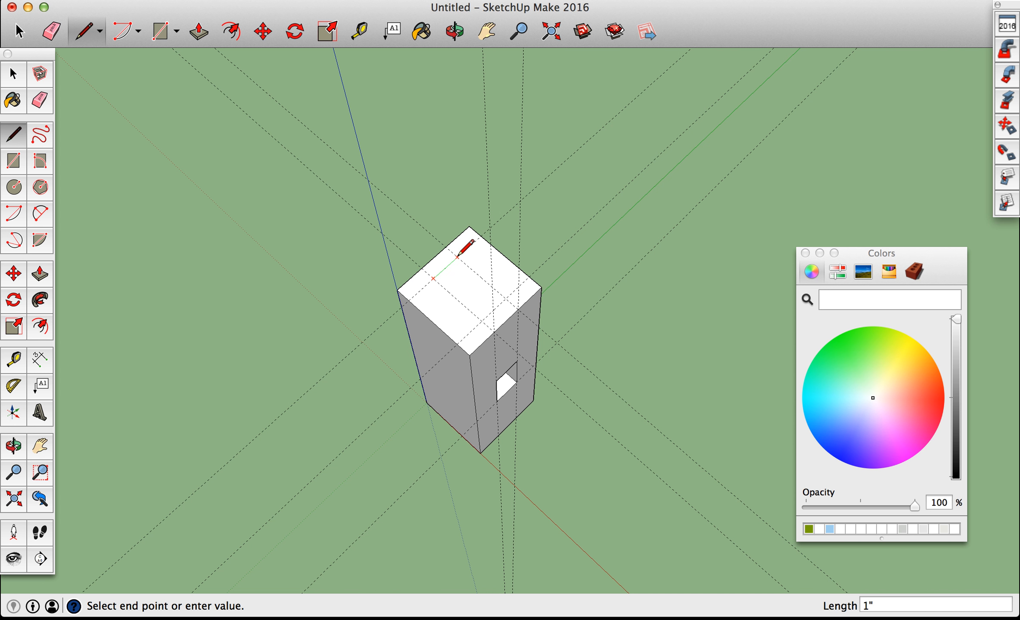
click(506, 298)
click(482, 321)
click(434, 279)
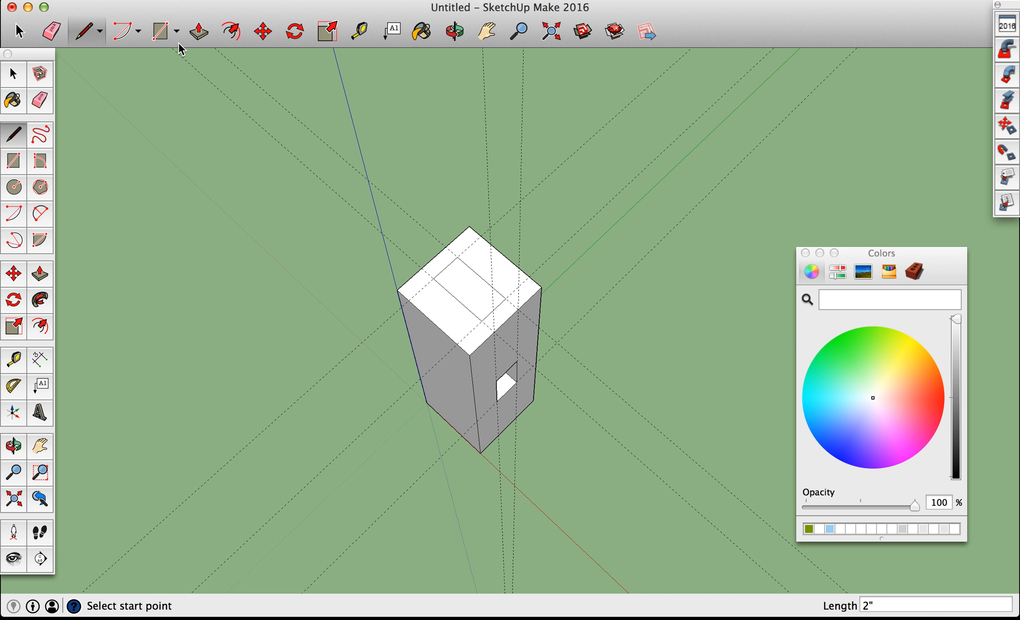
Pull the small rectangle up 1 1/2" from the block's top face, undoing the freehand attempts.
click(209, 34)
mouse_move(475, 296)
mouse_down()
mouse_move(459, 152)
mouse_move(461, 323)
mouse_move(458, 235)
mouse_move(457, 298)
mouse_move(471, 285)
mouse_up()
key(super+z)
key(super+z)
key(Return)
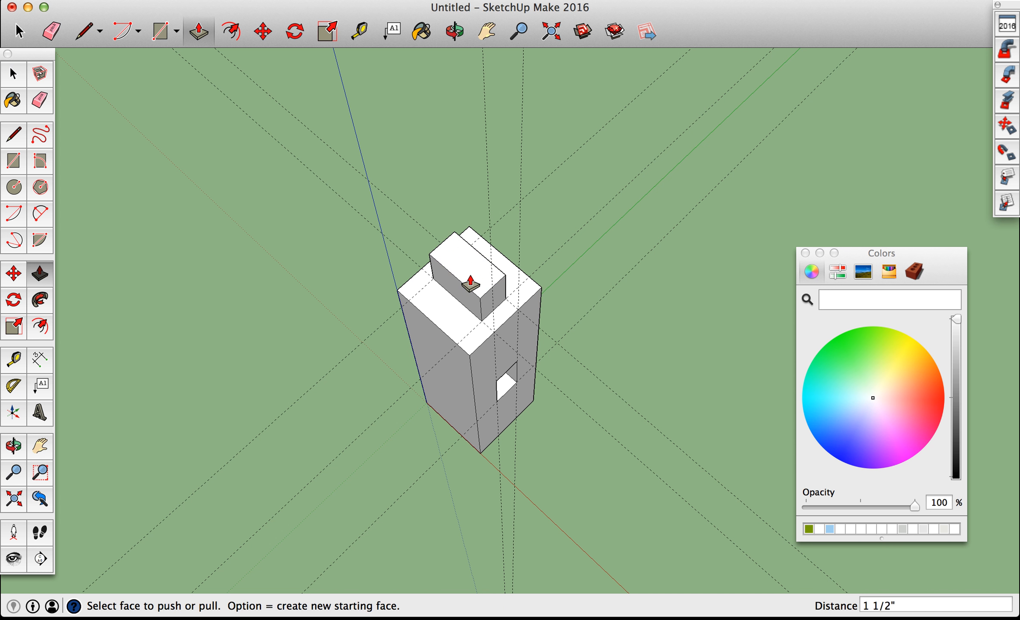